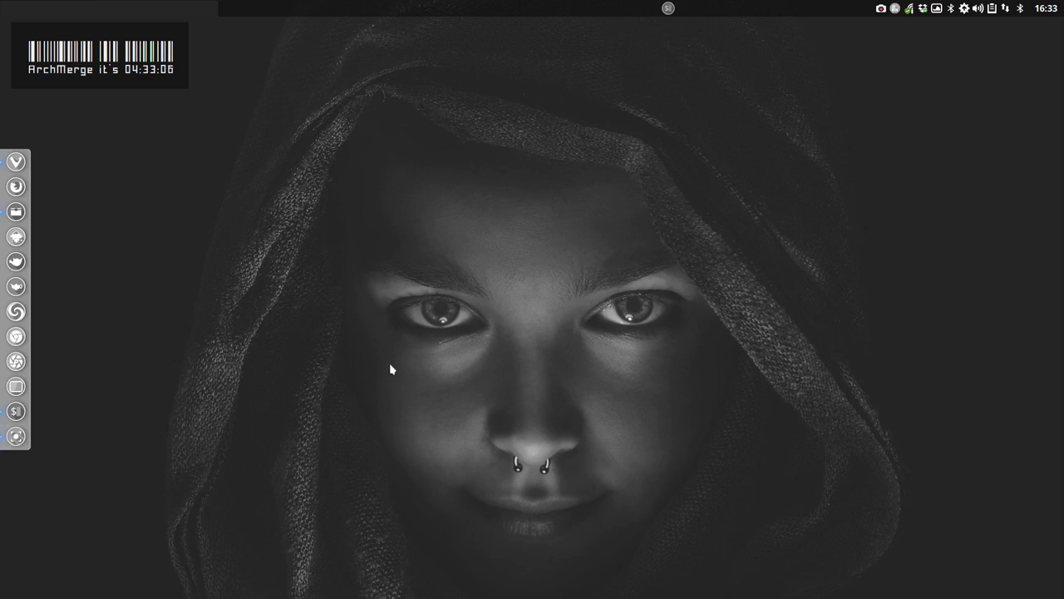
- Open a terminal window, move it higher on screen, then close it
key(ctrl+alt+t)
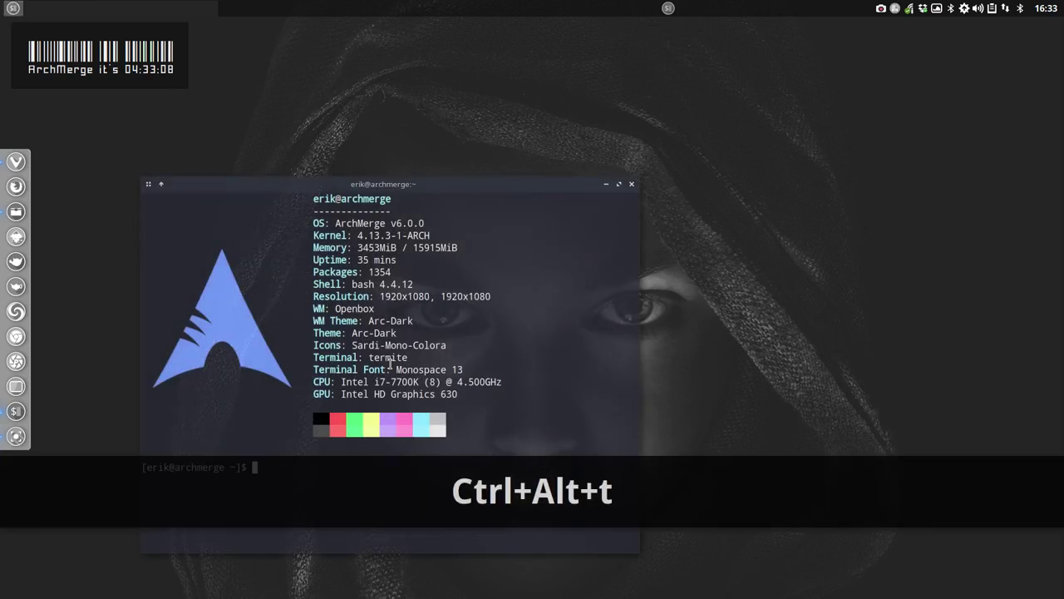
drag(593, 186, 712, 151)
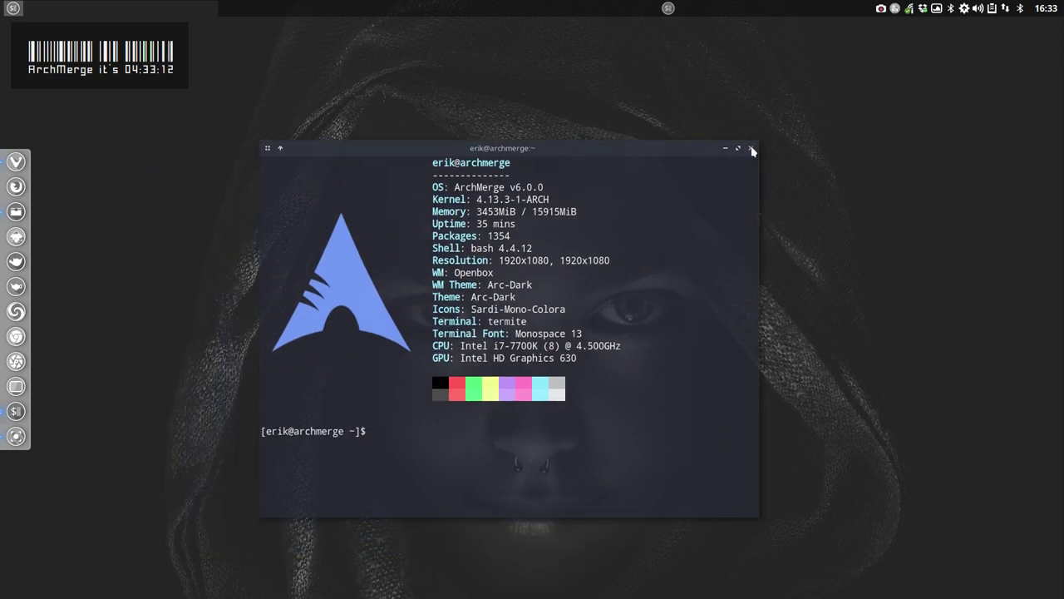
click(752, 148)
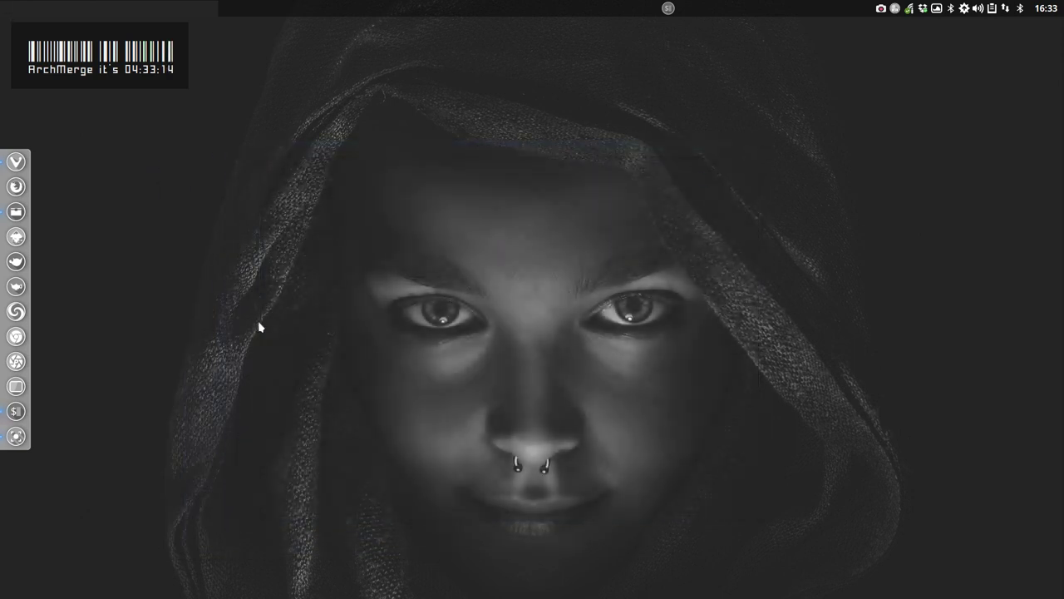
- Bring up the desktop application menu, dismiss it, and open it again
right_click(258, 146)
mouse_move(329, 408)
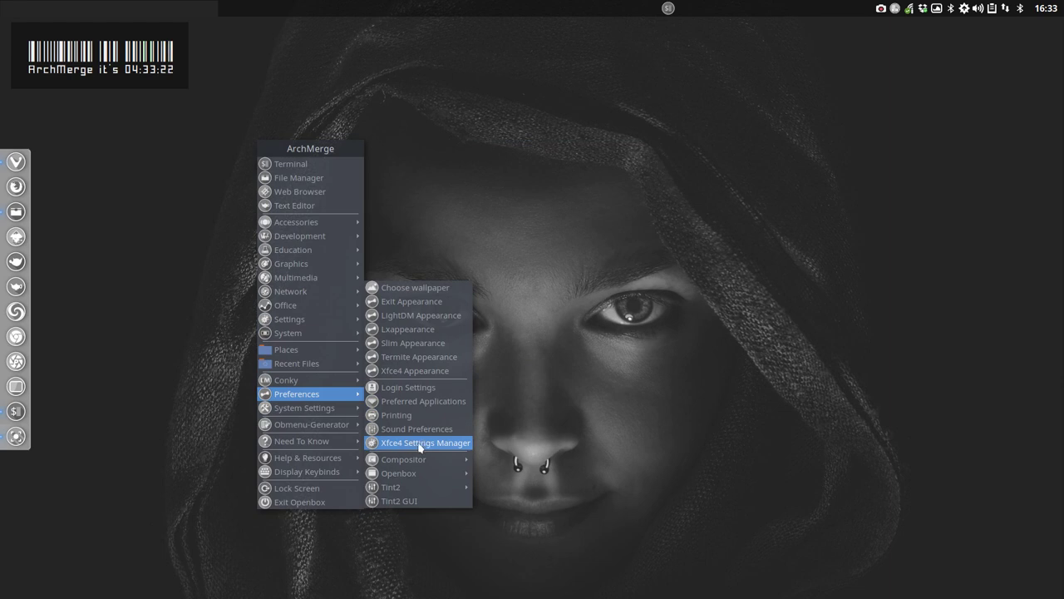
click(76, 425)
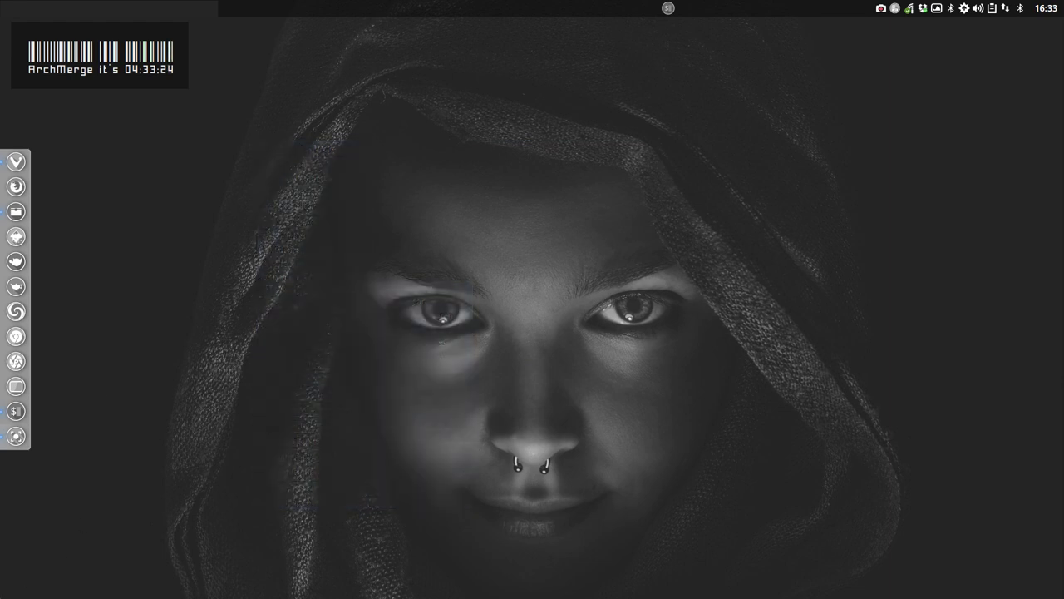
right_click(319, 338)
- Launch Xfce Settings Manager from the desktop menu and open Power Manager under Hardware
mouse_move(408, 404)
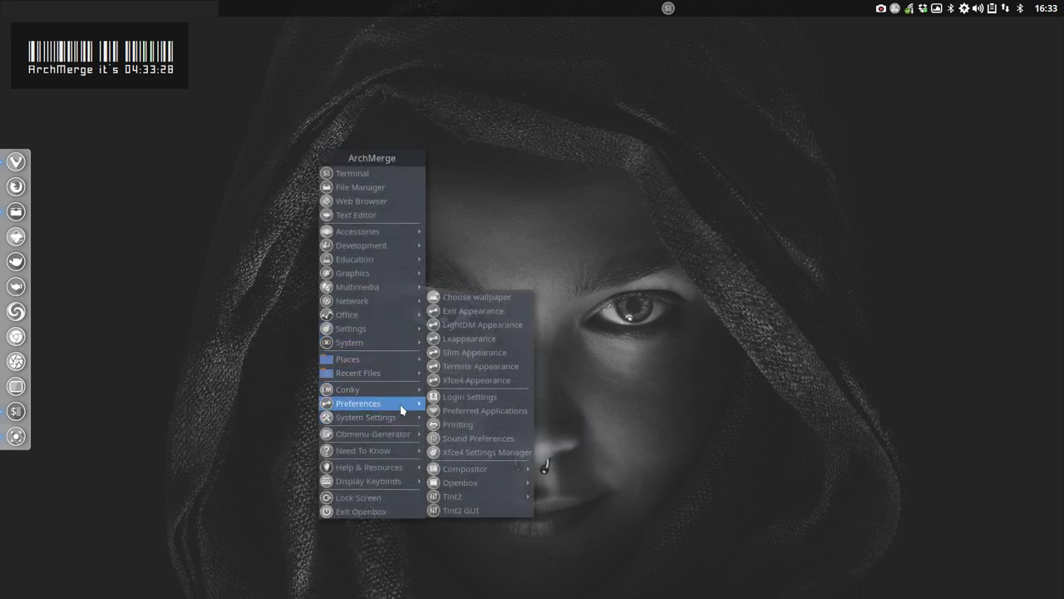
click(478, 454)
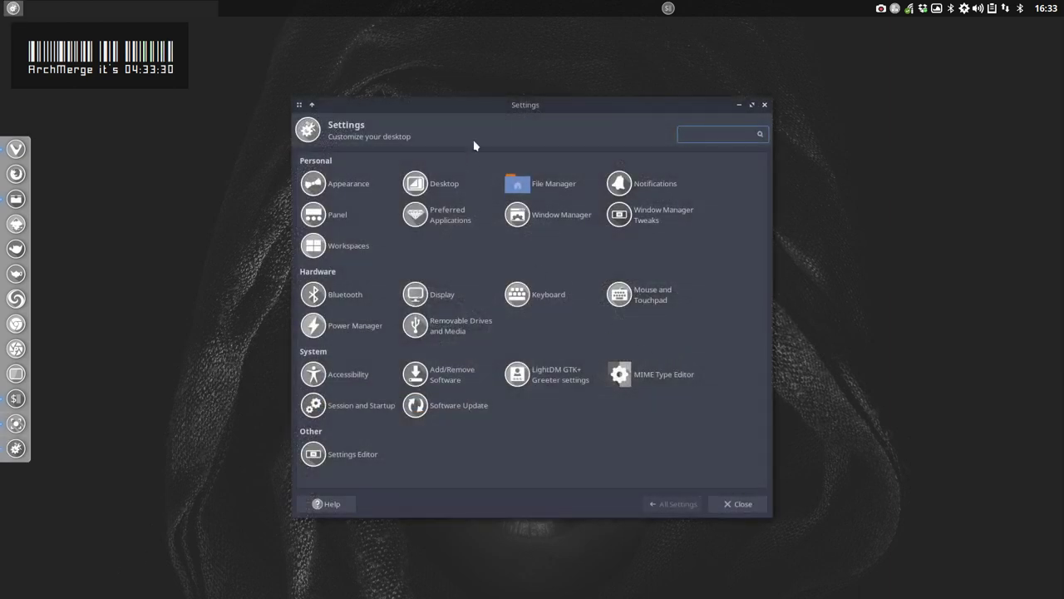
drag(518, 104, 537, 106)
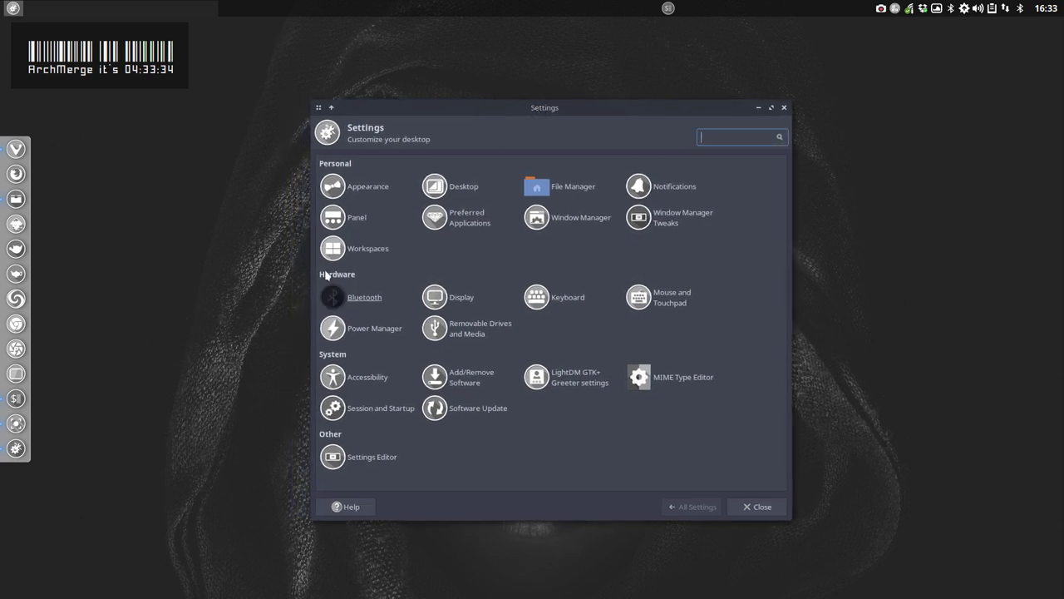
click(370, 332)
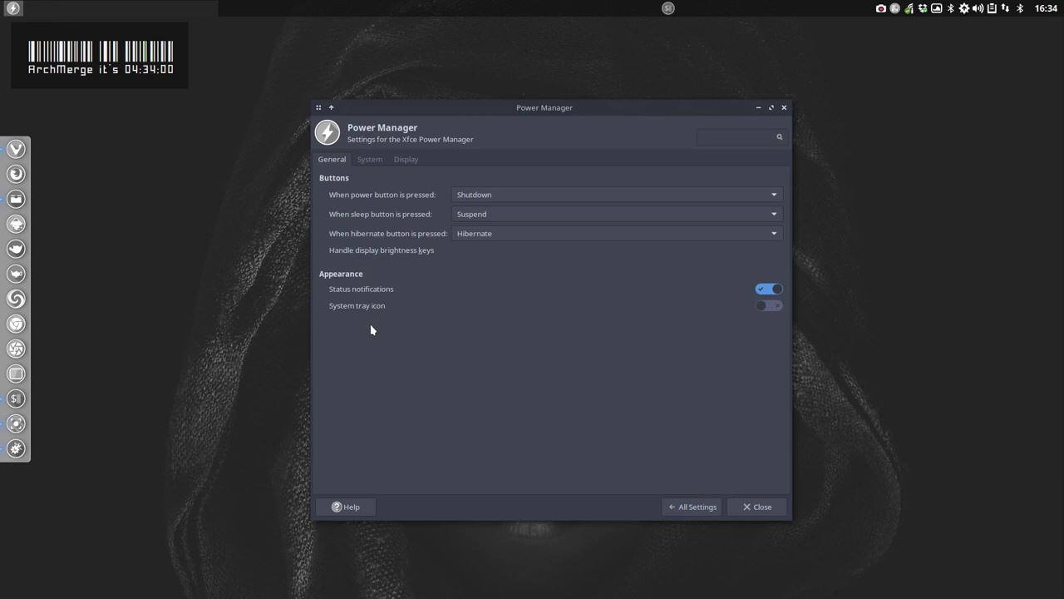
- Look through the General, System and Display tabs, ending on the System tab
click(374, 161)
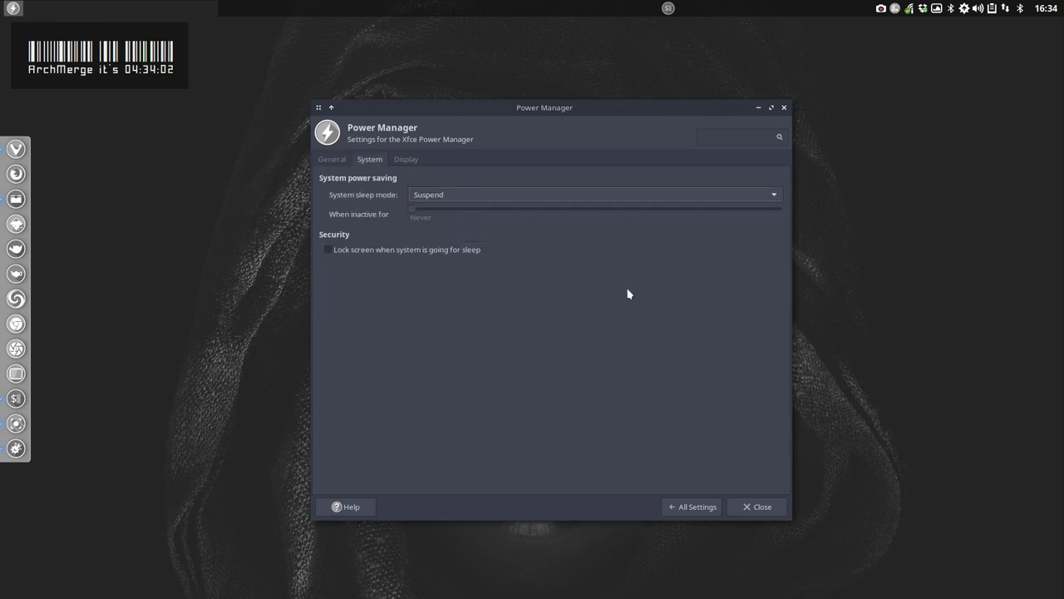
click(332, 159)
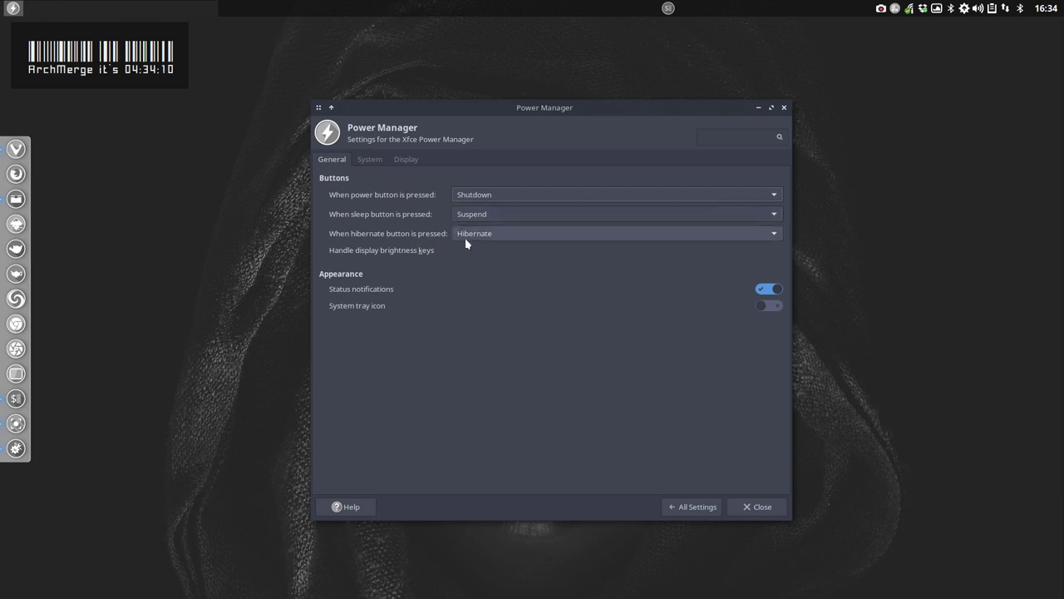
click(369, 159)
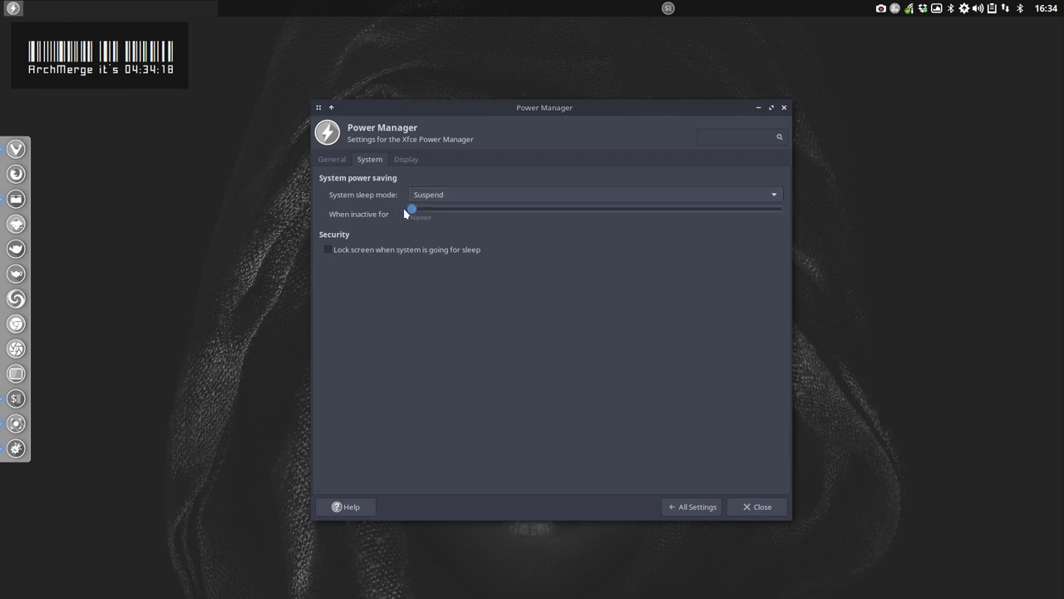
click(408, 161)
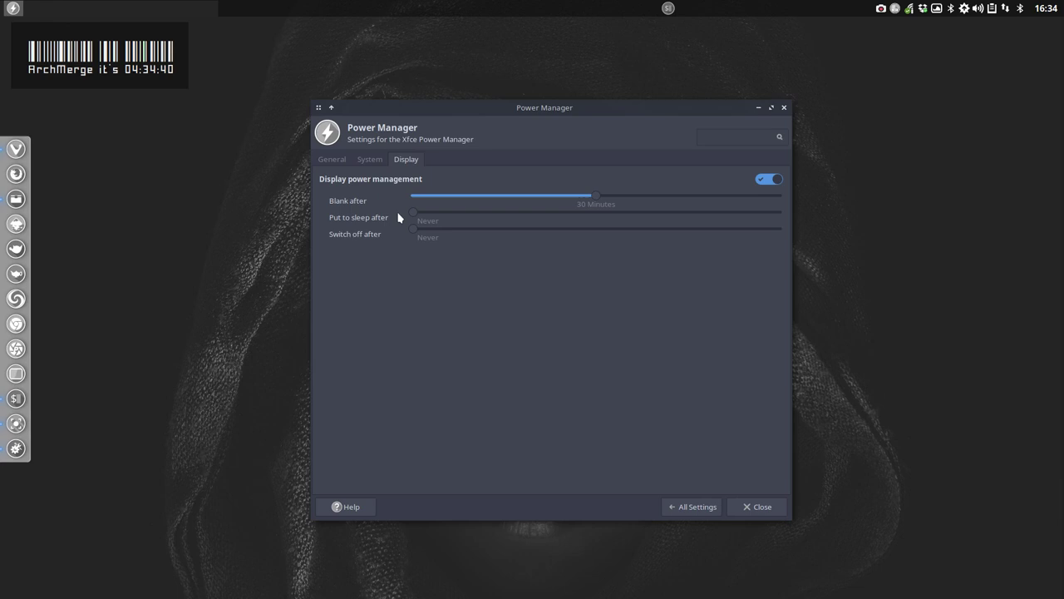
click(366, 163)
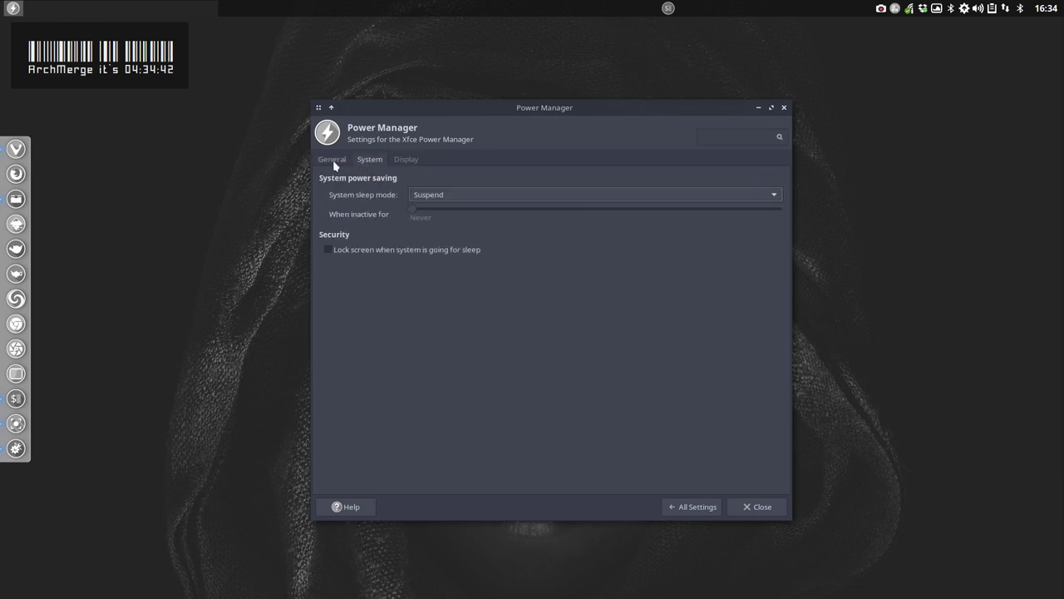
click(334, 161)
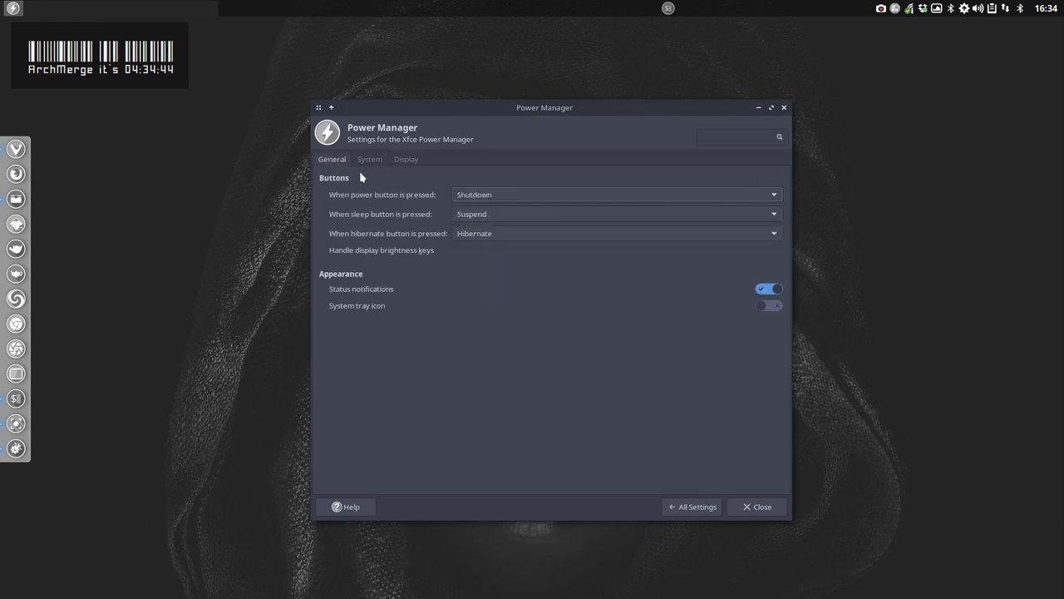
click(372, 163)
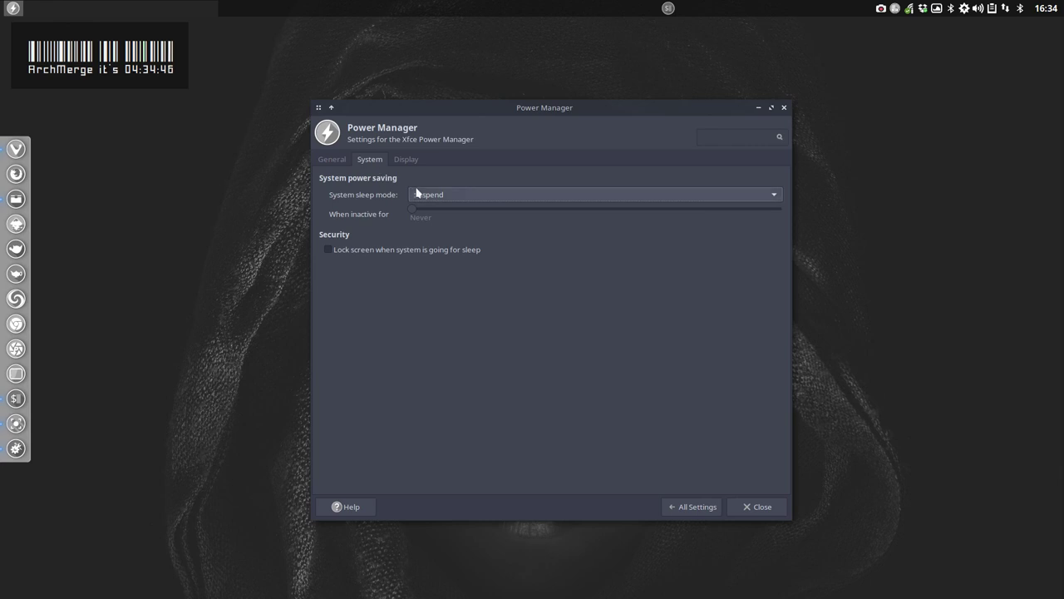
- Set the system inactivity suspend timer to 30 minutes, keeping Suspend as sleep mode
mouse_move(411, 210)
mouse_down()
mouse_move(464, 213)
mouse_move(430, 209)
mouse_up()
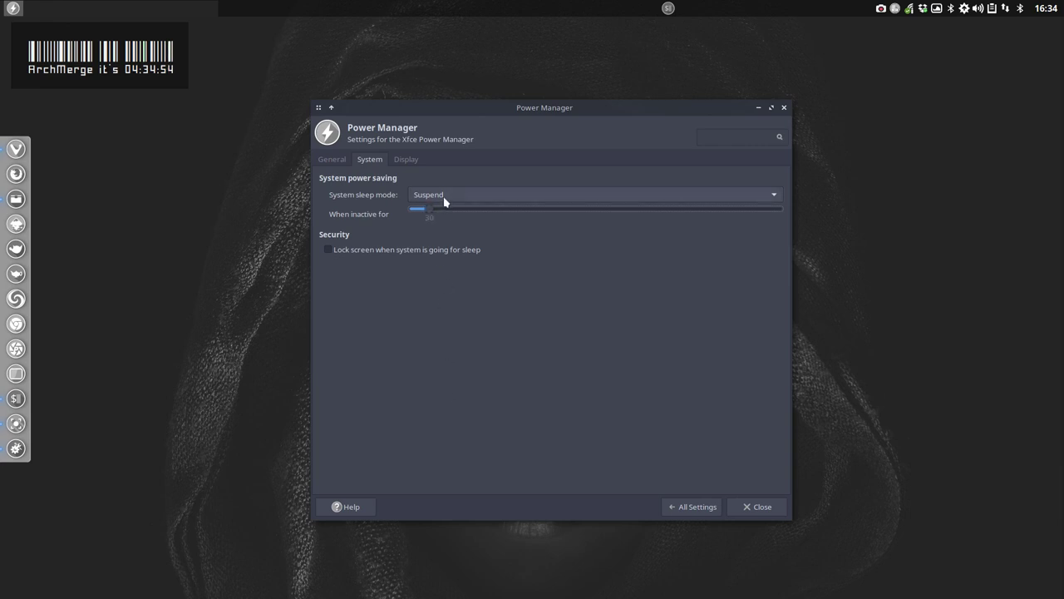
click(445, 200)
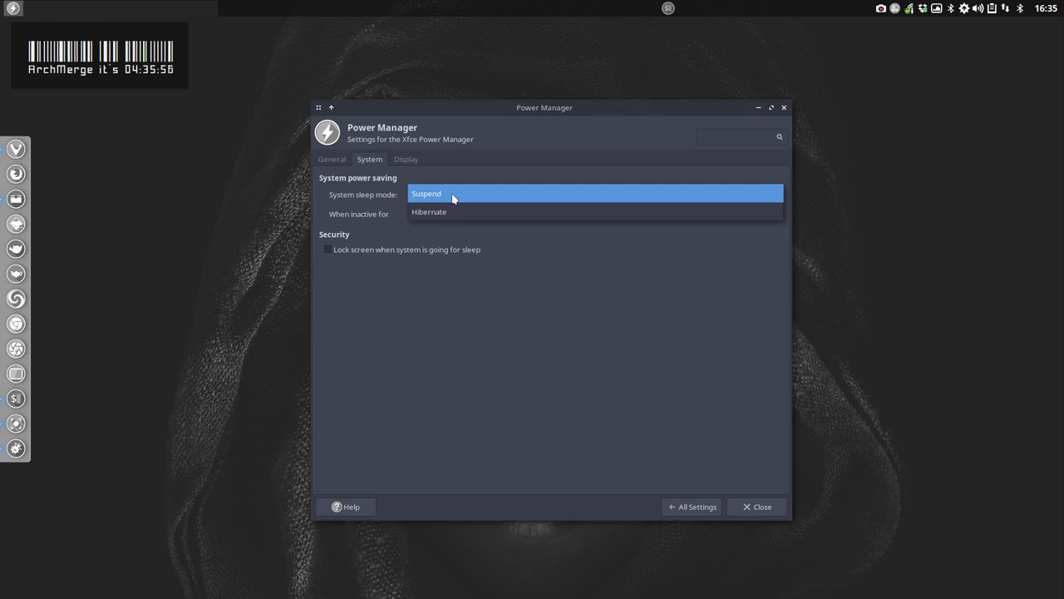
key(Down)
key(Up)
key(Down)
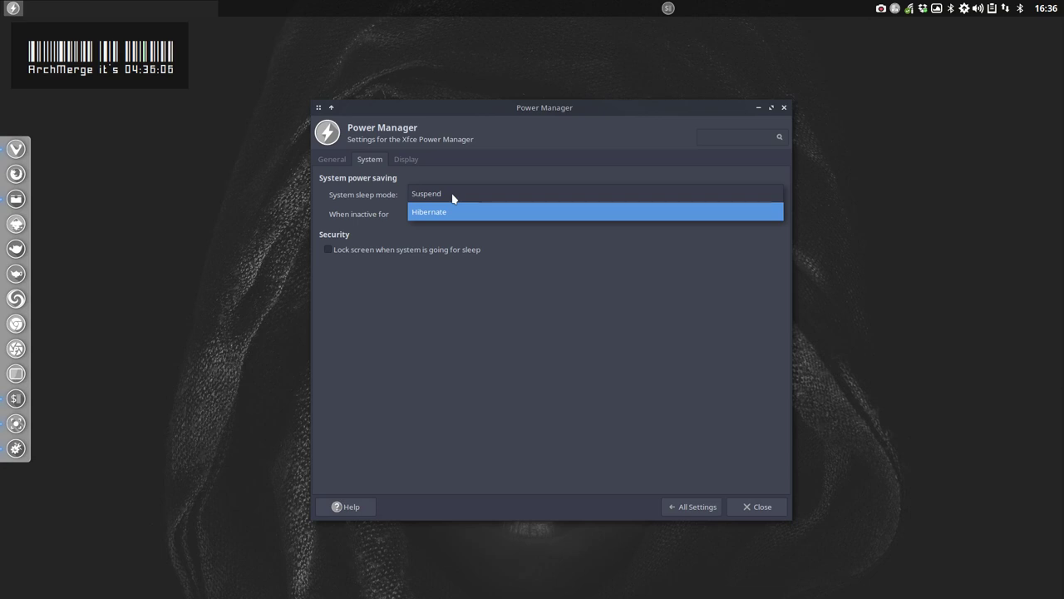
click(443, 197)
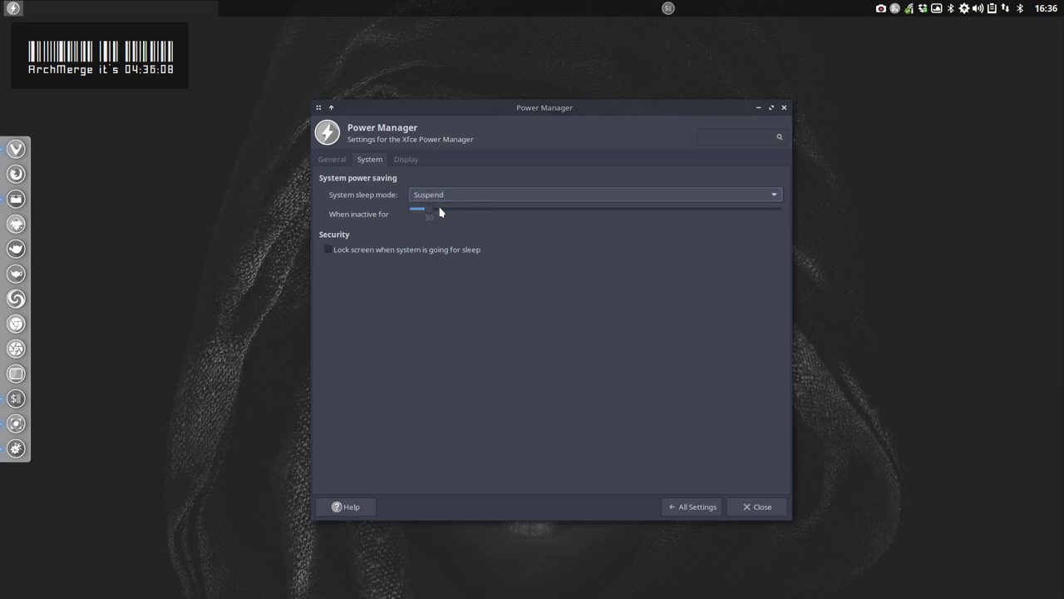
- Set the display to blank after 17, sleep after 18 and switch off after 19 minutes
click(405, 162)
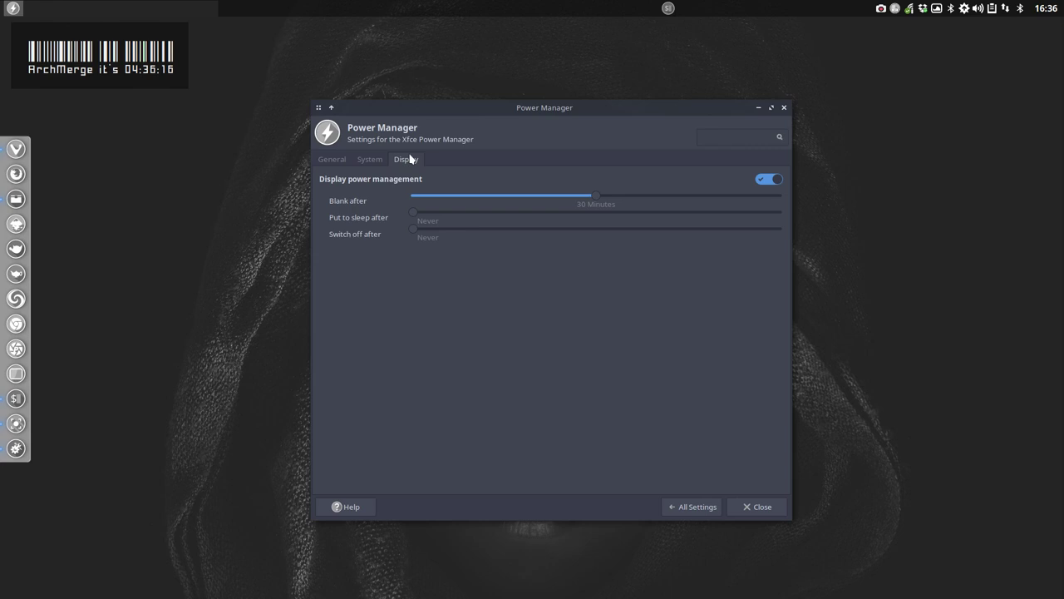
drag(417, 212, 438, 238)
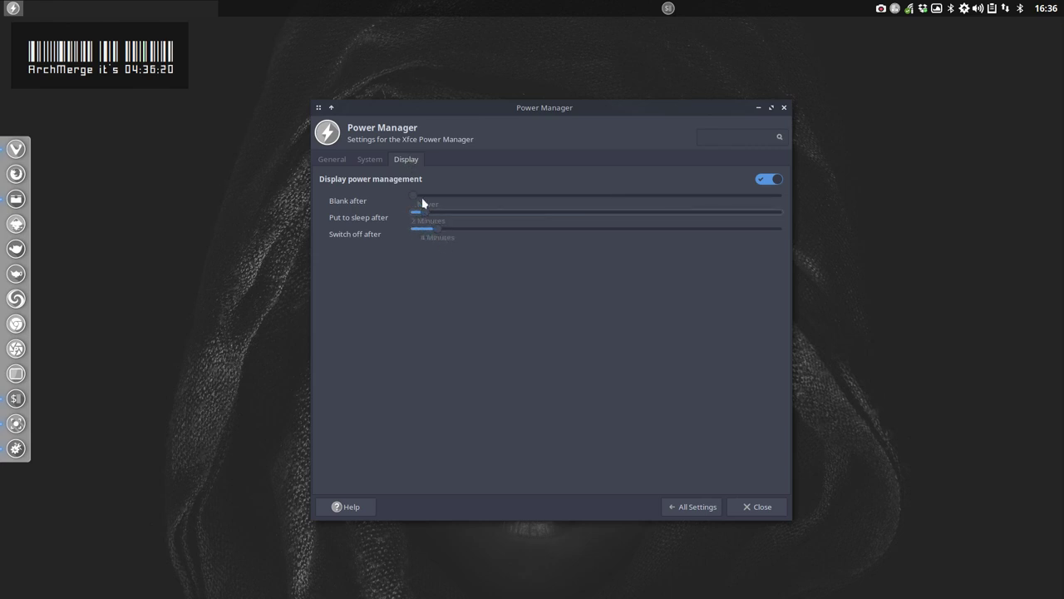
mouse_move(421, 197)
mouse_down()
mouse_move(435, 231)
mouse_move(440, 197)
mouse_up()
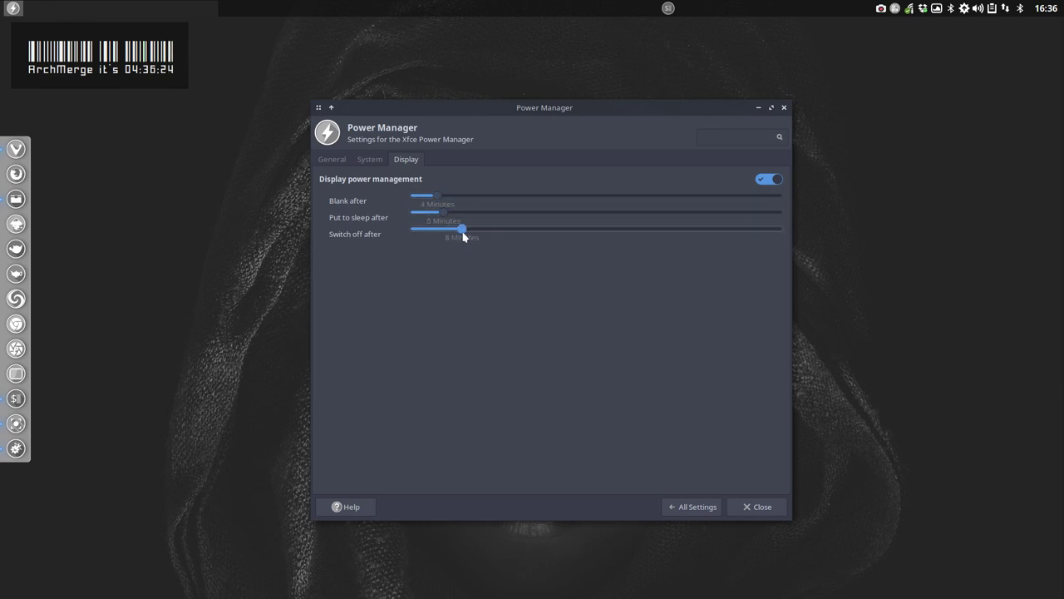
drag(463, 237, 471, 236)
drag(438, 200, 517, 202)
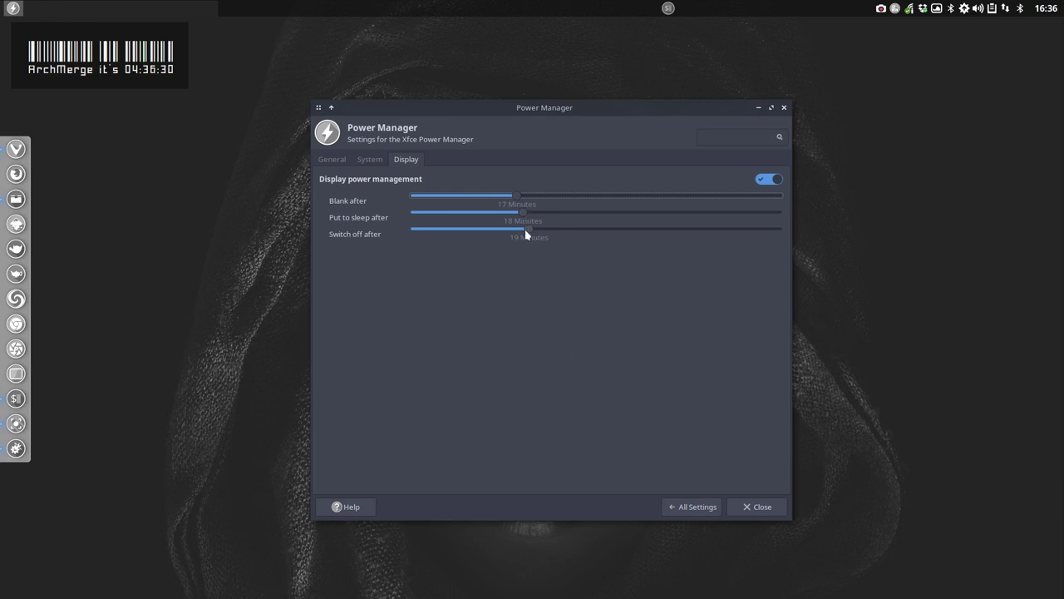
click(372, 161)
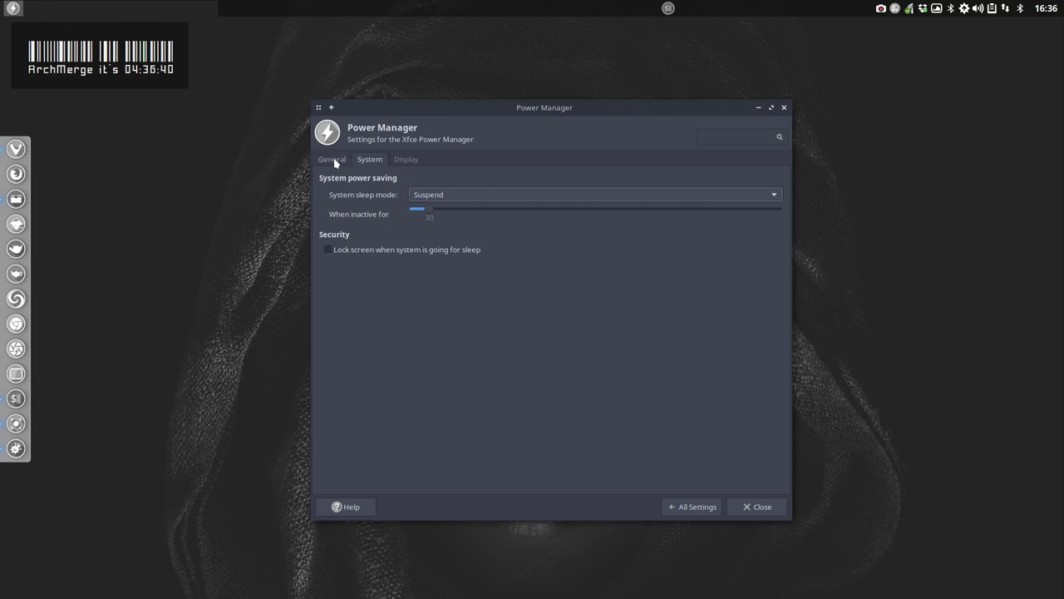
click(337, 161)
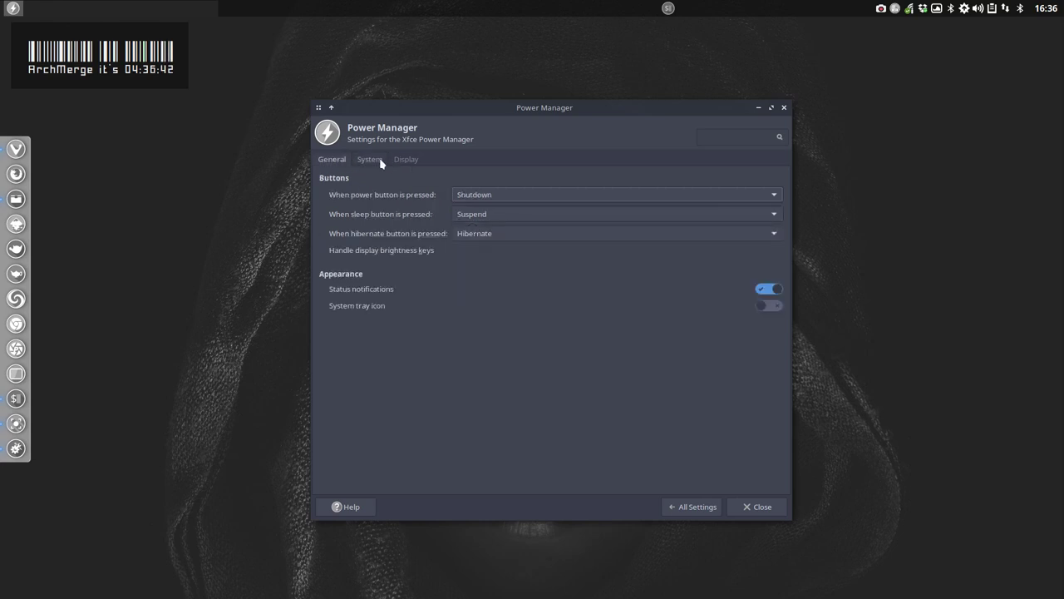
click(370, 161)
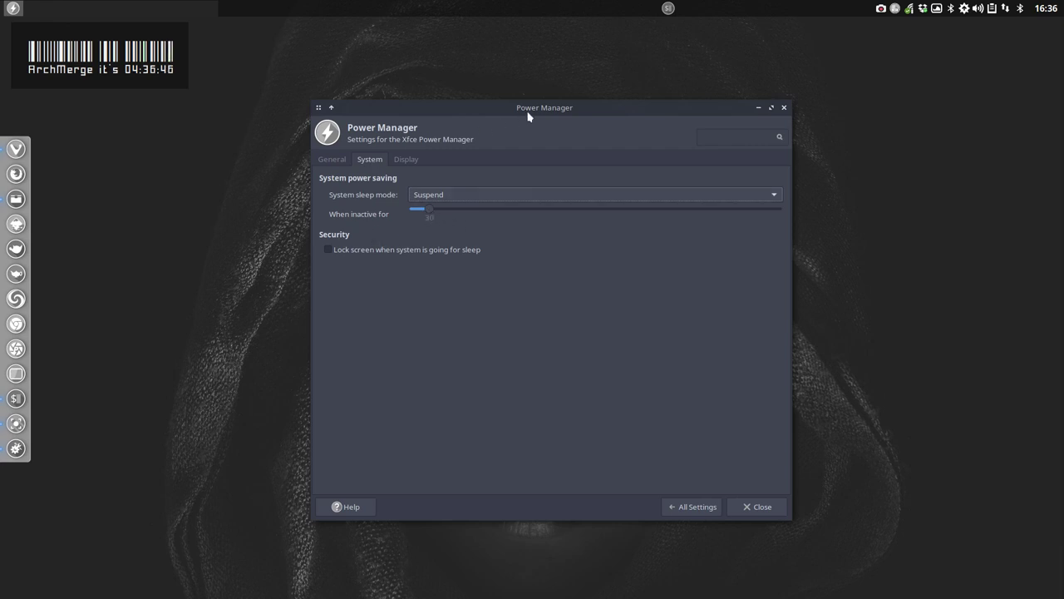
drag(531, 109, 548, 94)
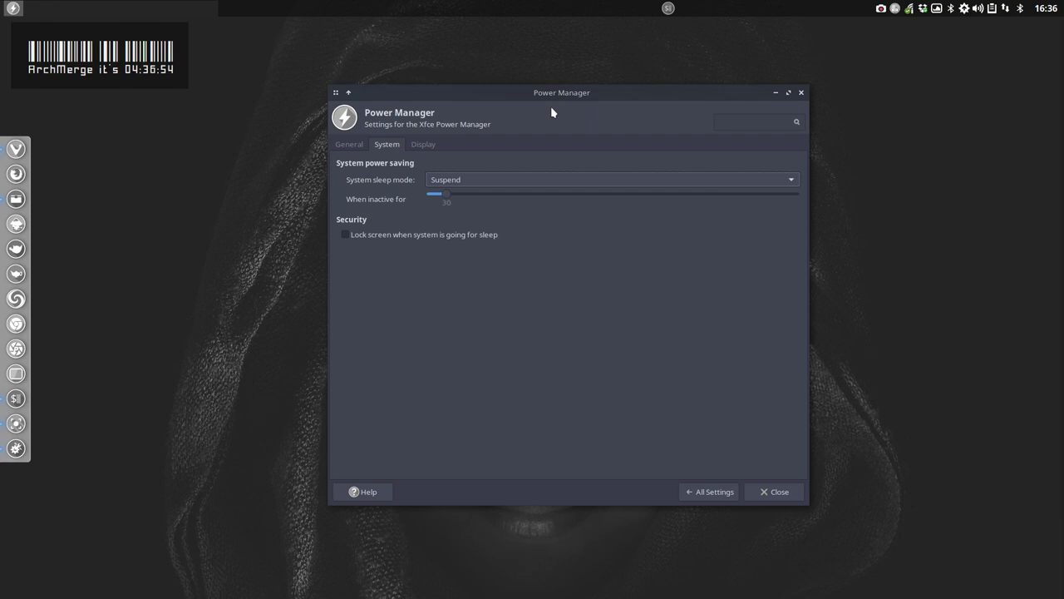
click(348, 144)
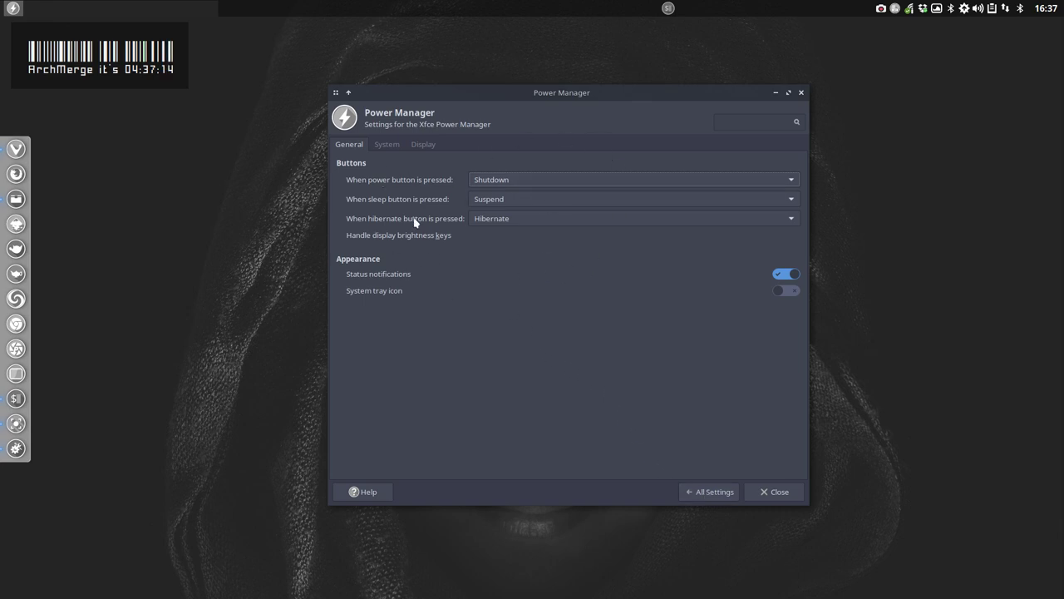
click(390, 145)
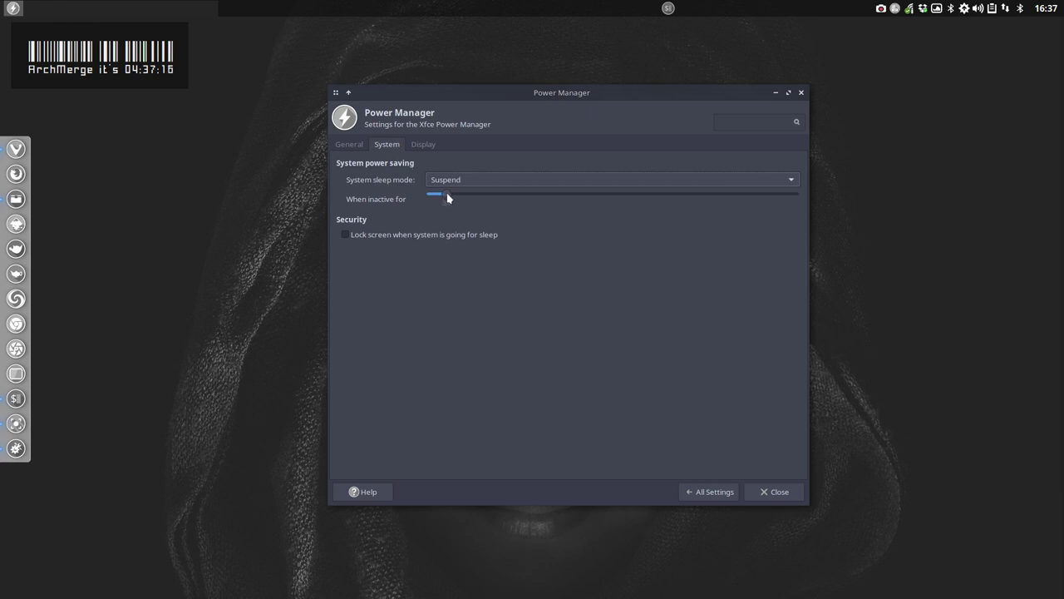